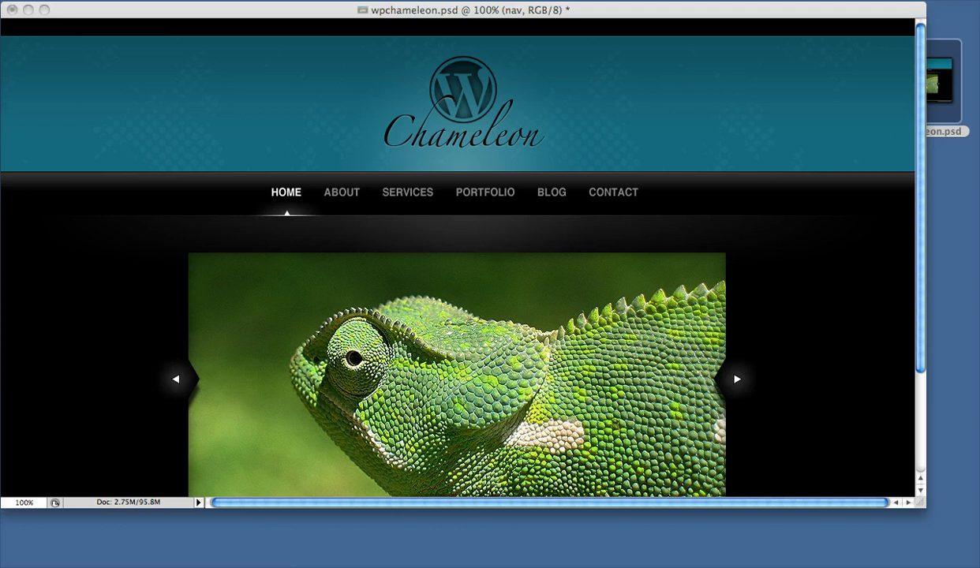
Step: Close the Fonts panel and bring the wpchameleon.psd Photoshop document back to the front
{"action": "key", "text": "super+Tab"}
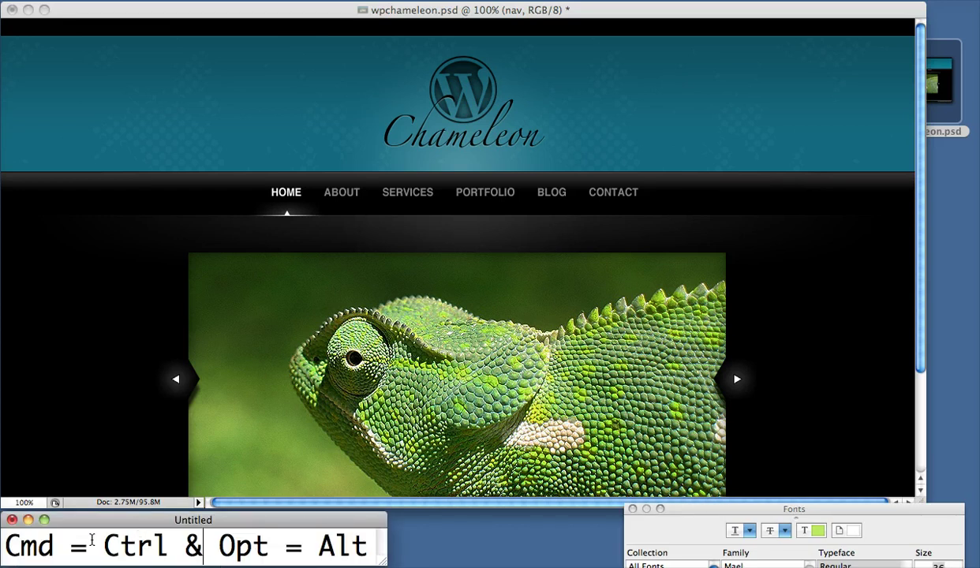
{"action": "left_click", "coordinate": [7, 542]}
{"action": "left_click", "coordinate": [632, 509]}
{"action": "left_click", "coordinate": [801, 392]}
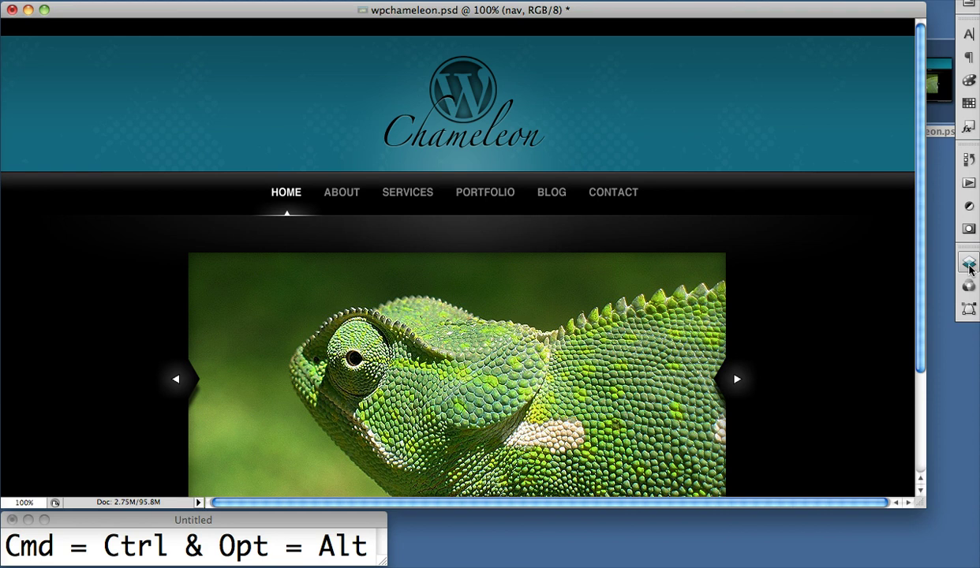
Step: In the logo group, select the Chameleon layer, disable Layer 21 copy's Inner Shadow, and collapse both effect lists
{"action": "left_click", "coordinate": [969, 266]}
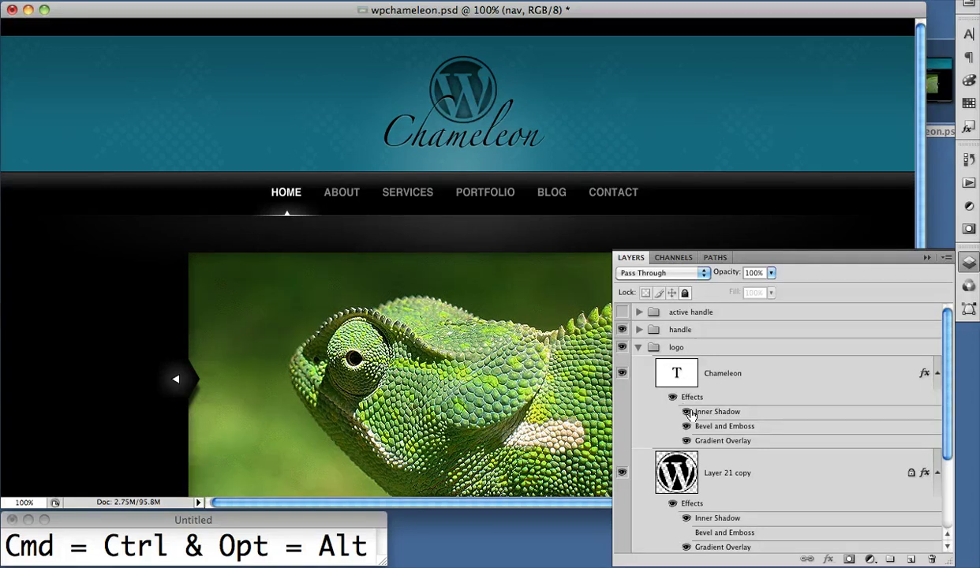
{"action": "left_click", "coordinate": [693, 349]}
{"action": "left_click", "coordinate": [698, 372]}
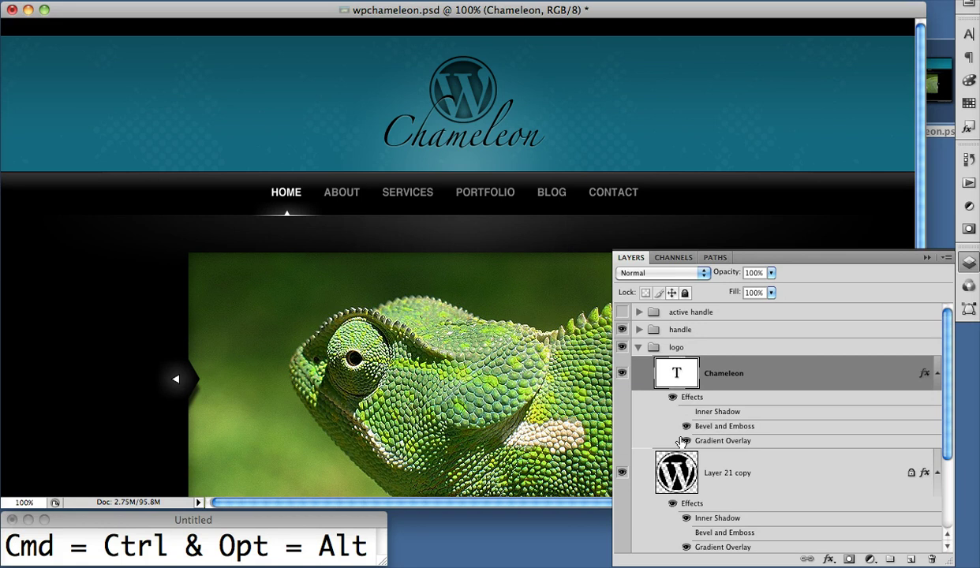
{"action": "left_click", "coordinate": [685, 518]}
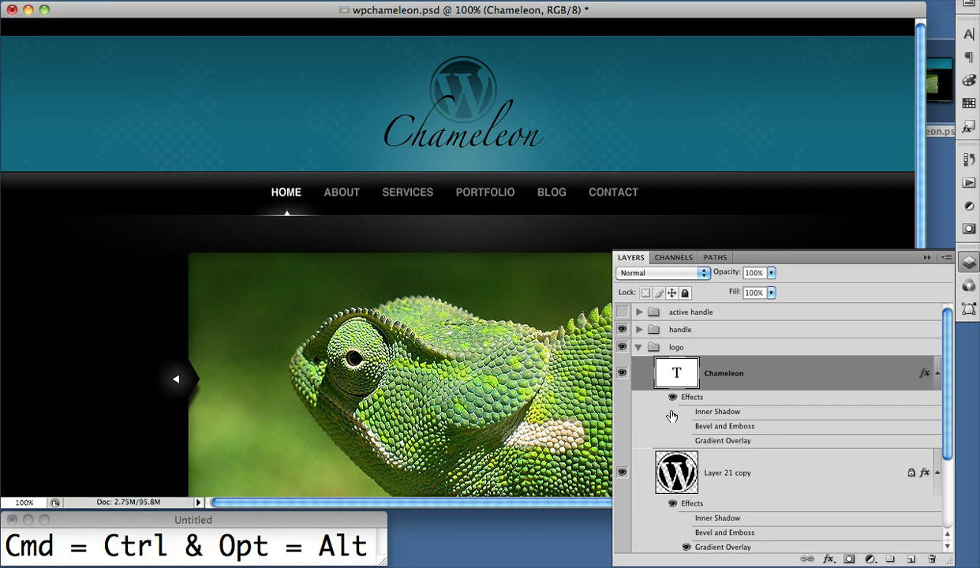
{"action": "left_click", "coordinate": [936, 373]}
{"action": "left_click", "coordinate": [937, 414]}
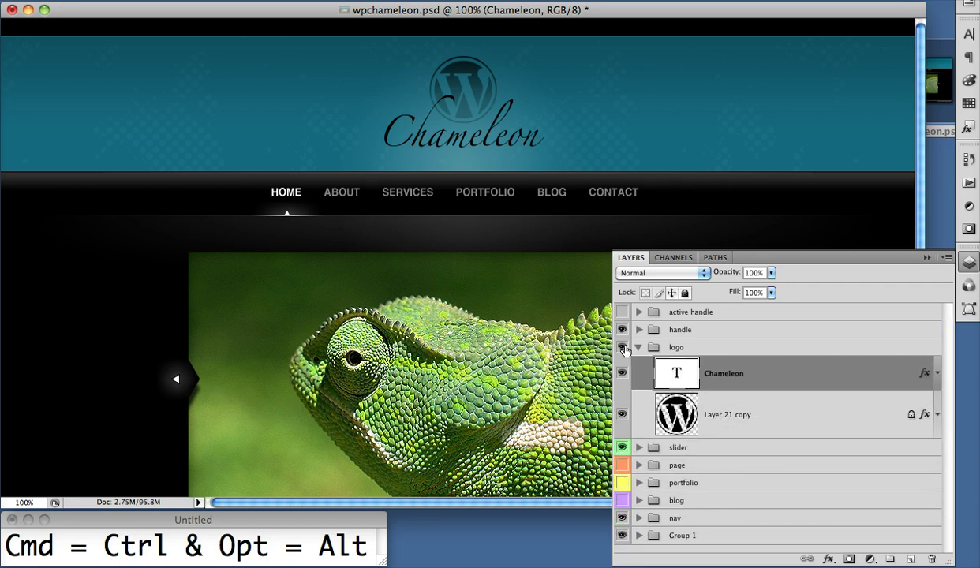
Step: Hide the handle, slider, nav and Group 1 layers, then marquee the Chameleon logo and deselect
{"action": "left_click", "coordinate": [622, 329]}
{"action": "left_click_drag", "start_coordinate": [622, 447], "coordinate": [623, 537]}
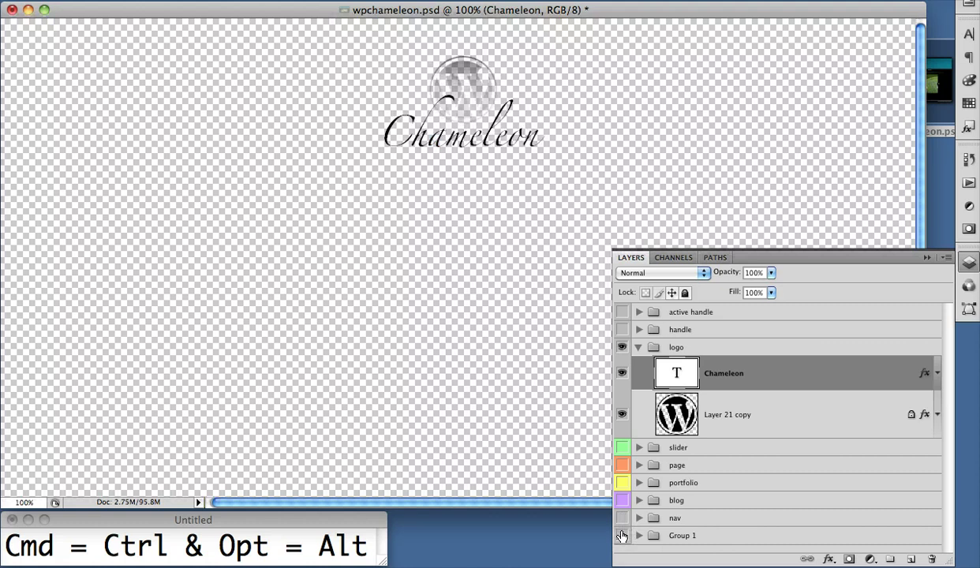
{"action": "left_click_drag", "start_coordinate": [433, 140], "coordinate": [556, 44]}
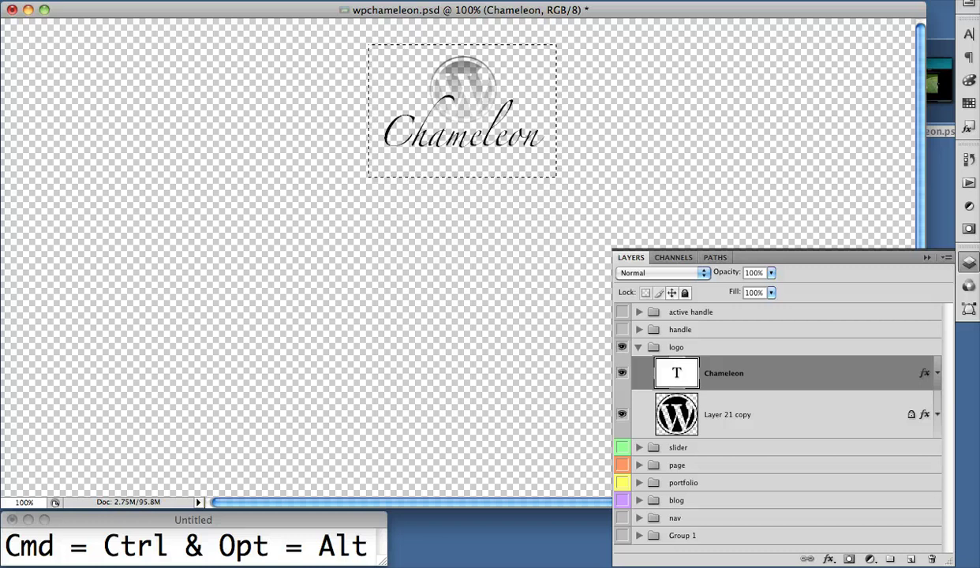
{"action": "key", "text": "super+d"}
Step: Show the handle groups, Group 1, nav, blog and portfolio again, hiding only the portfolio thumbnails
{"action": "left_click_drag", "start_coordinate": [621, 312], "coordinate": [620, 337]}
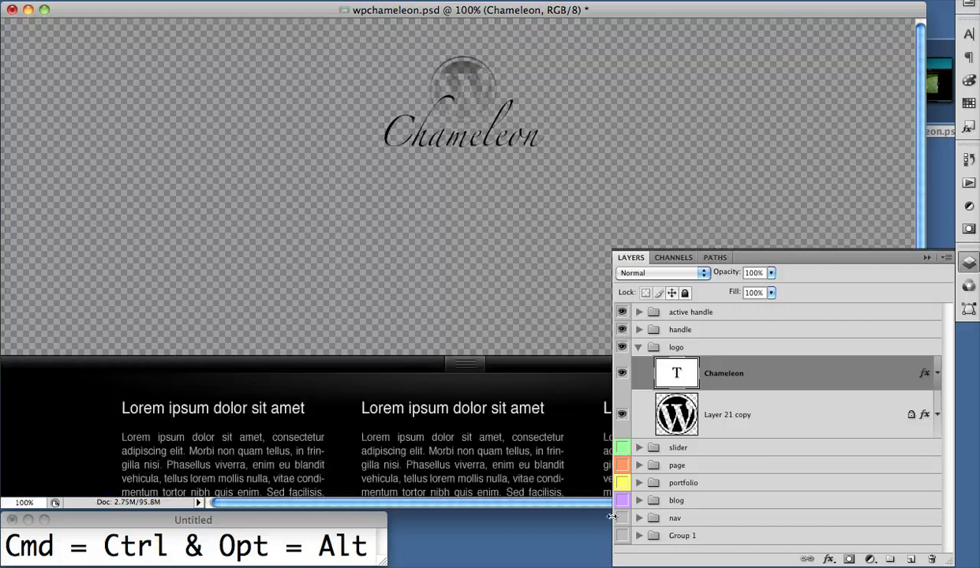
{"action": "left_click_drag", "start_coordinate": [623, 535], "coordinate": [623, 469]}
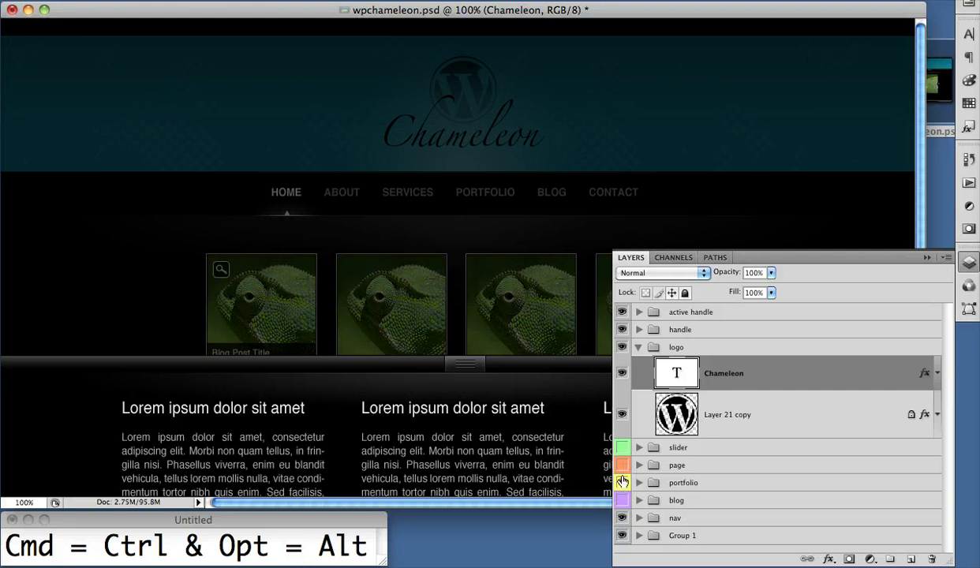
{"action": "left_click", "coordinate": [622, 482]}
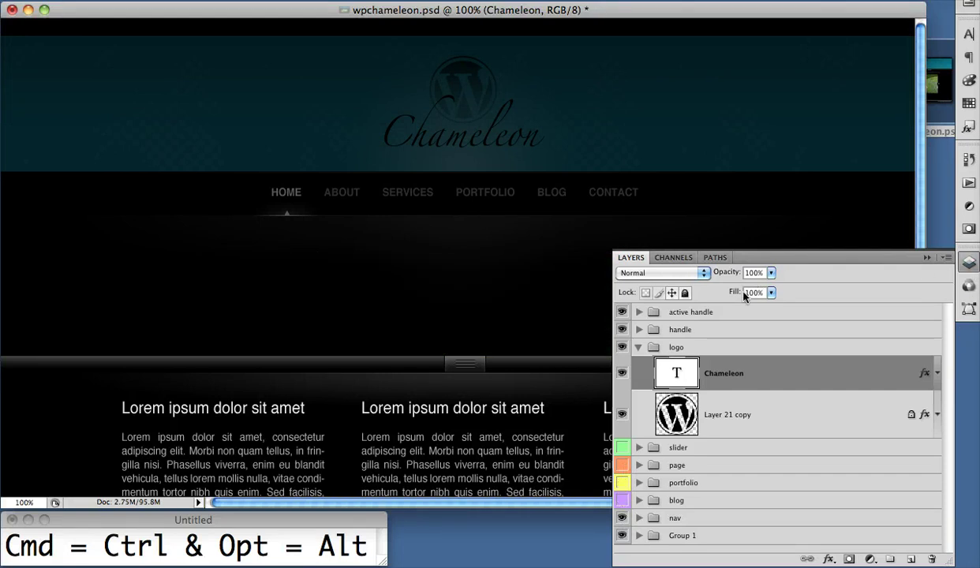
Step: Revert to the Layer Order history state, then turn off the Chameleon text's Inner Shadow and Bevel and Emboss
{"action": "left_click", "coordinate": [969, 159]}
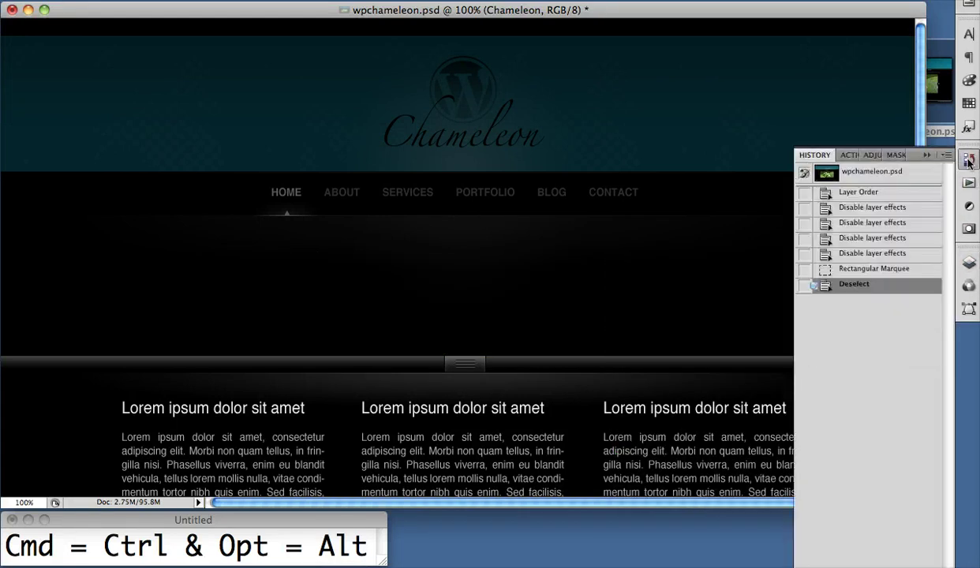
{"action": "left_click", "coordinate": [857, 194]}
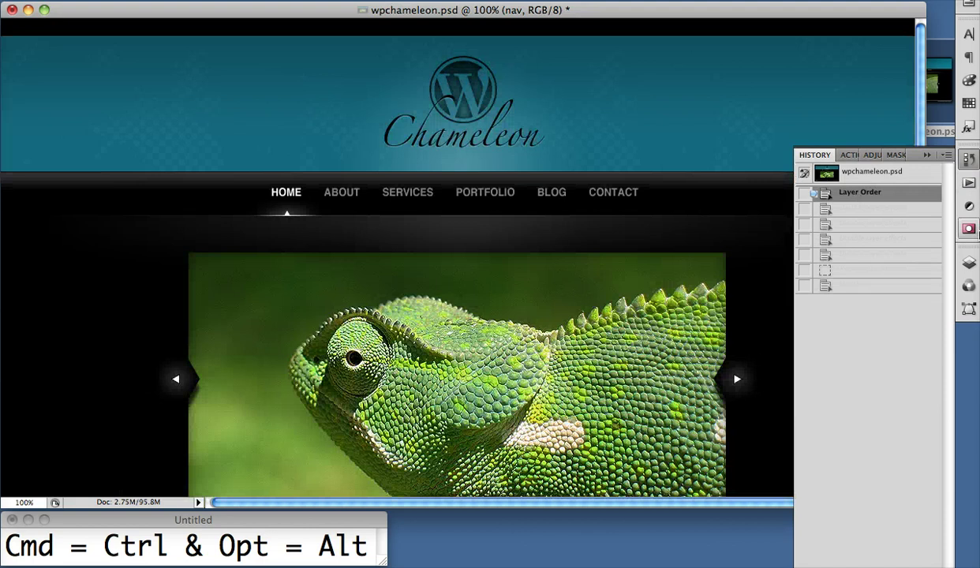
{"action": "left_click", "coordinate": [970, 263]}
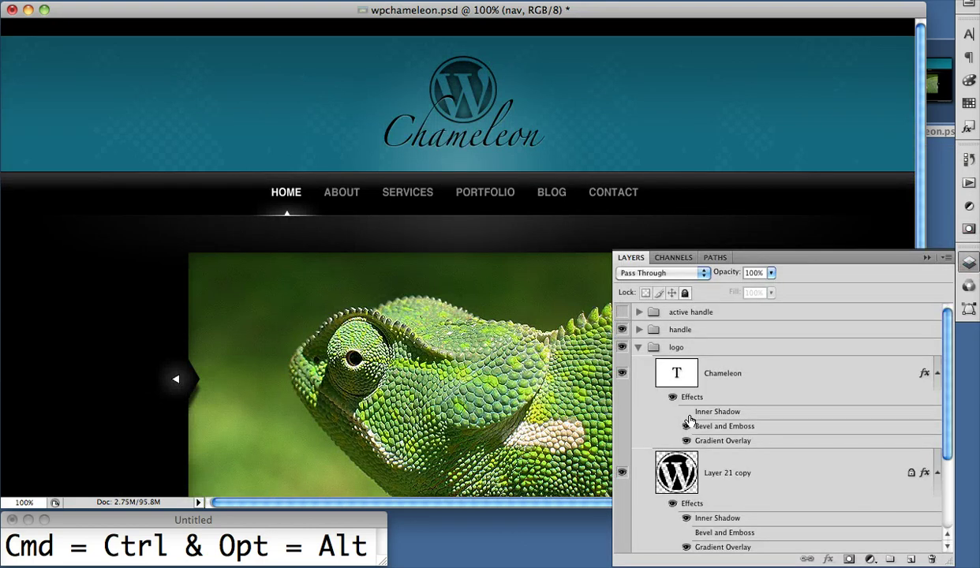
{"action": "left_click_drag", "start_coordinate": [686, 412], "coordinate": [686, 426]}
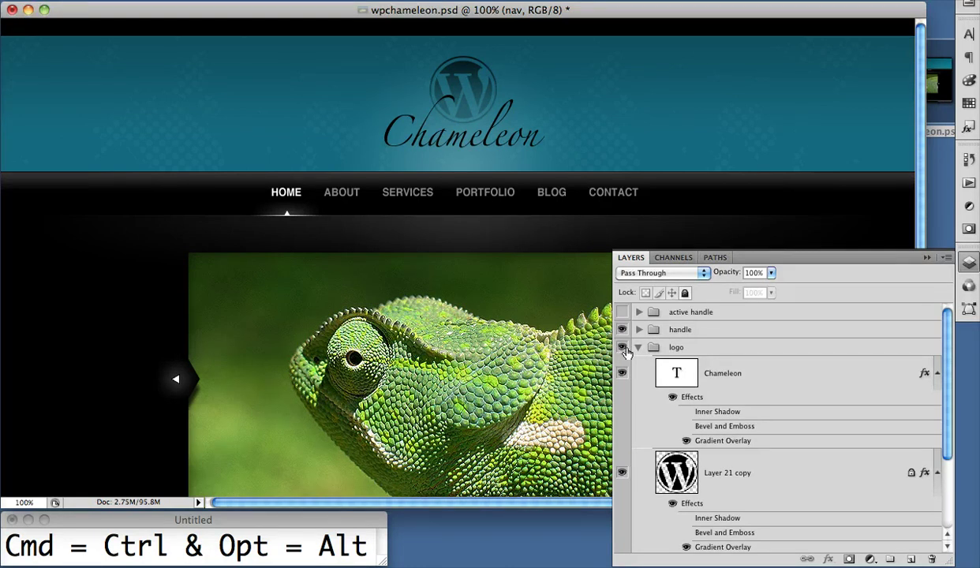
Step: Collapse the logo group in the Layers panel
{"action": "left_click", "coordinate": [635, 348]}
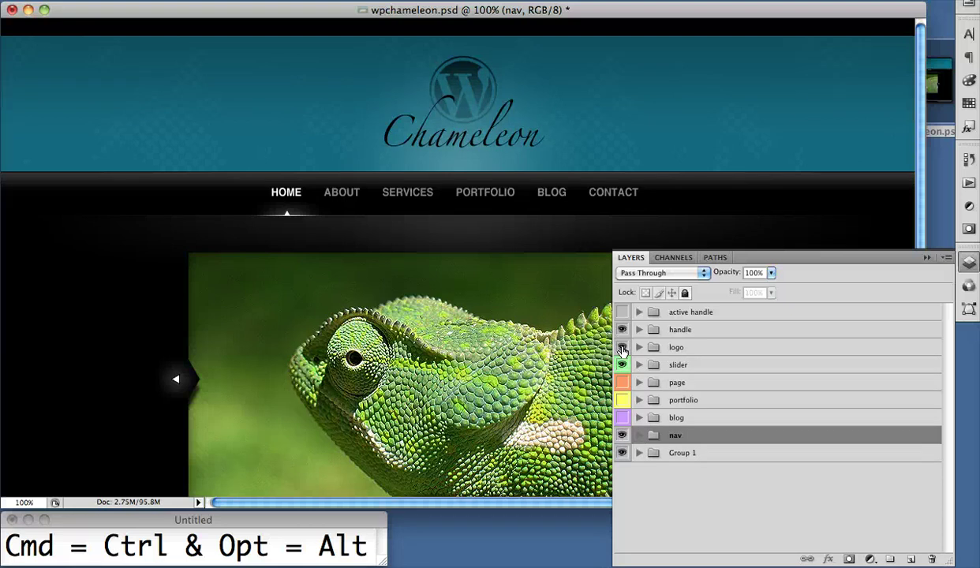
Step: Option-click the logo group's eye icon to hide all other layer groups
{"action": "left_click", "coordinate": [622, 348], "text": "alt"}
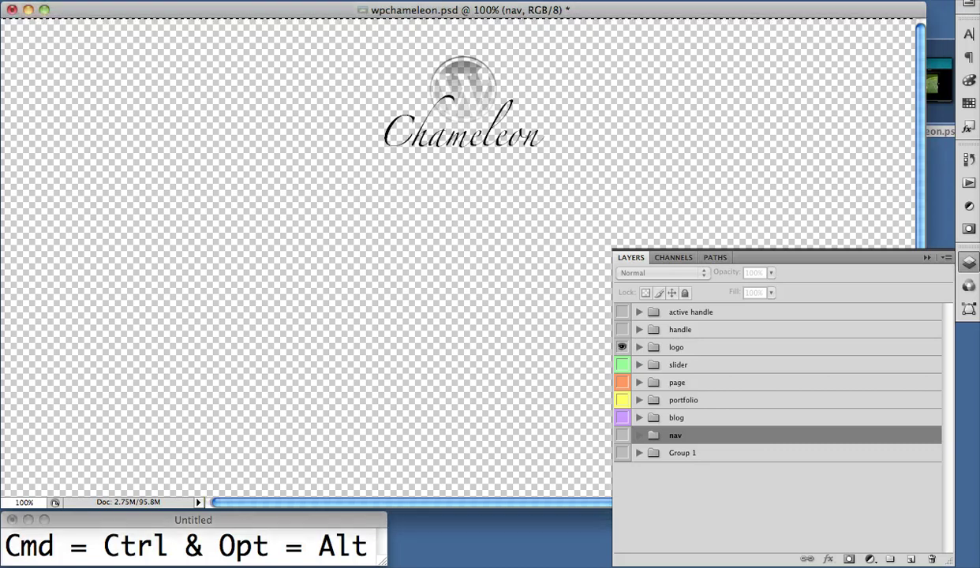
Step: Paste the merged logo into a new Untitled-1 document and hide its white Background layer
{"action": "key", "text": "Return"}
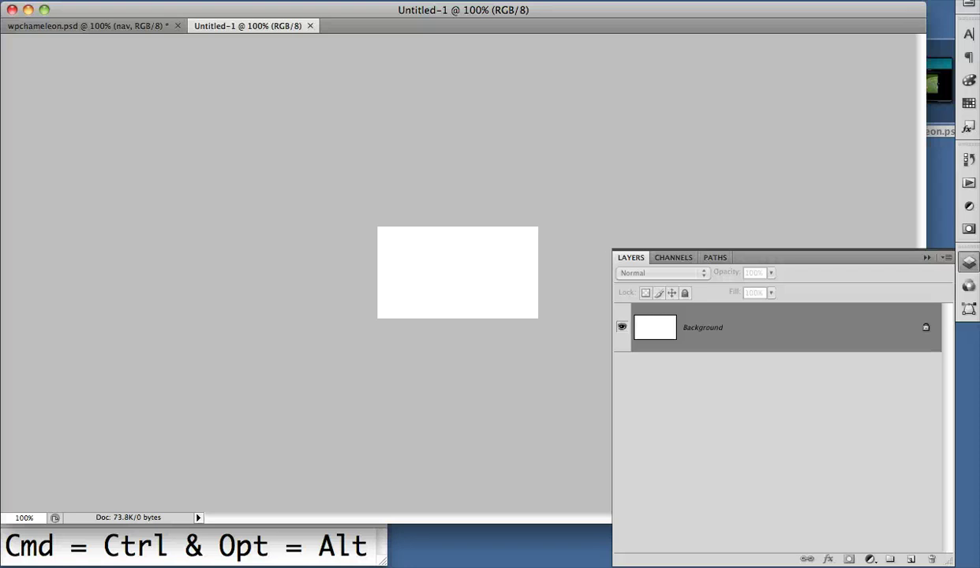
{"action": "key", "text": "ctrl+v"}
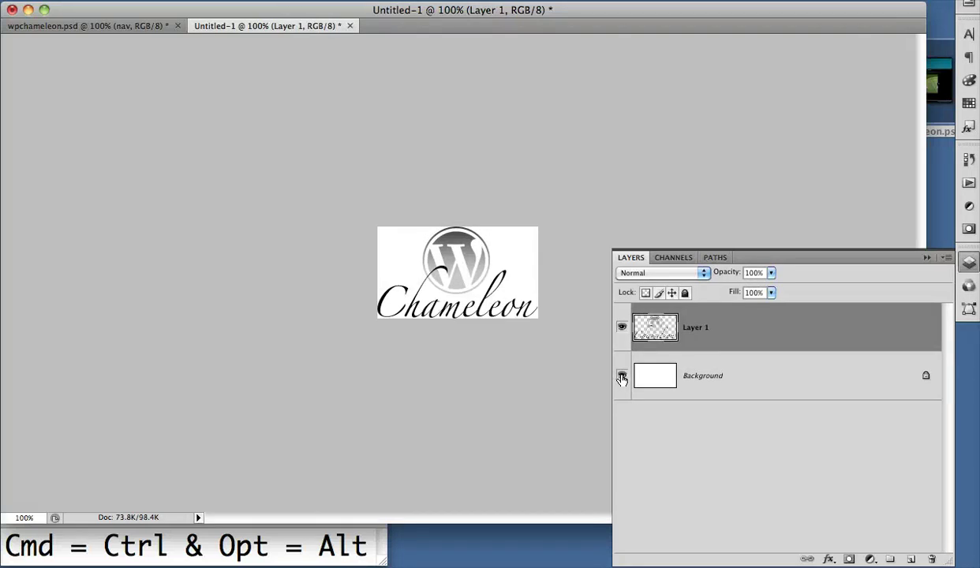
{"action": "left_click", "coordinate": [622, 377]}
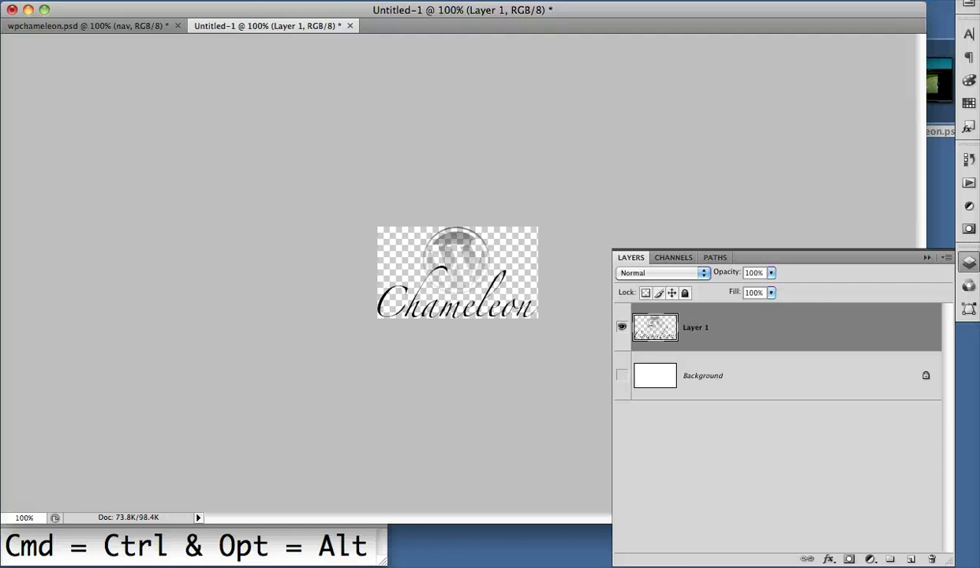
Step: In Save for Web, set the output format to PNG-24
{"action": "key", "text": "super+alt+shift+s"}
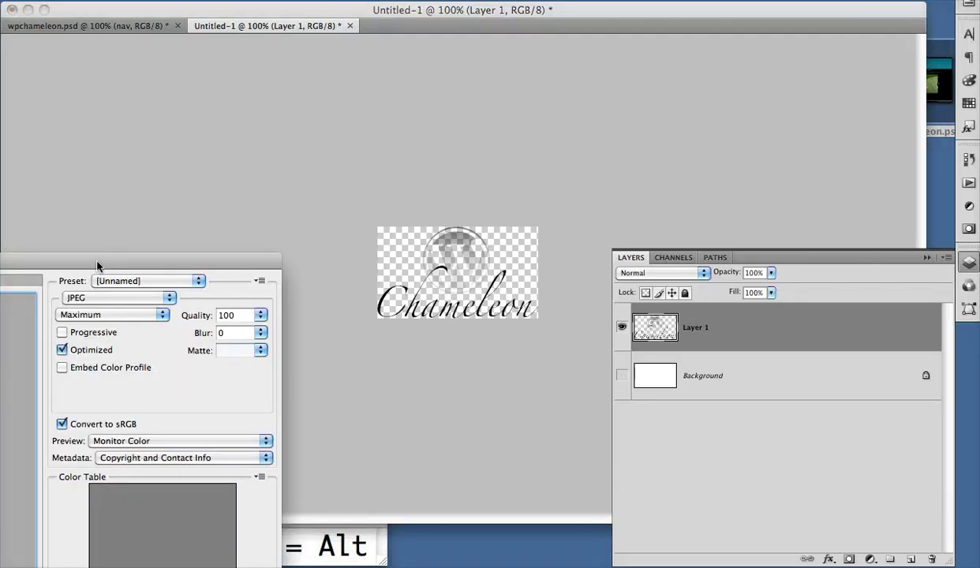
{"action": "left_click_drag", "start_coordinate": [103, 253], "coordinate": [599, 46]}
{"action": "left_click", "coordinate": [610, 84]}
{"action": "left_click", "coordinate": [627, 99]}
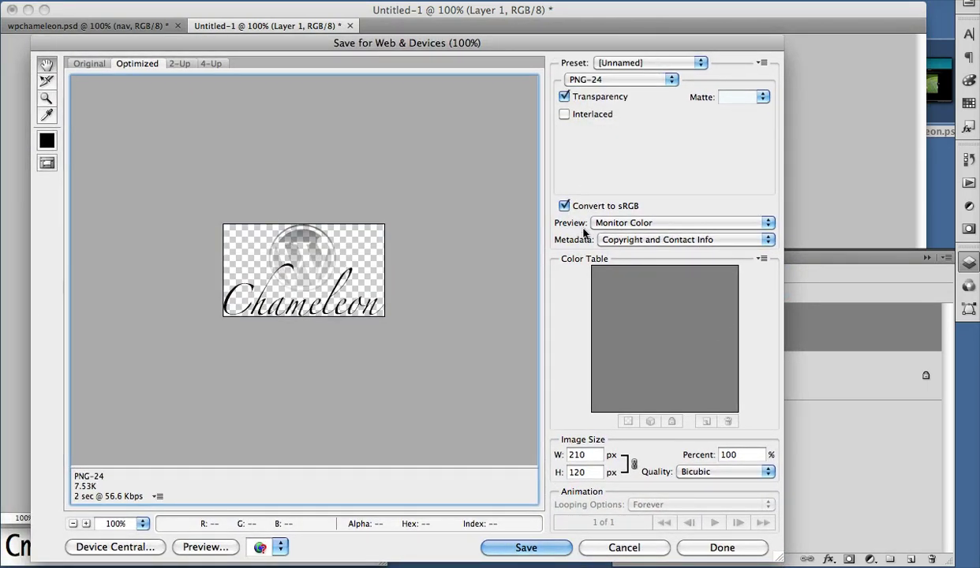
Step: Save the optimized image as new-logo.png and close the Save for Web window
{"action": "left_click", "coordinate": [527, 549]}
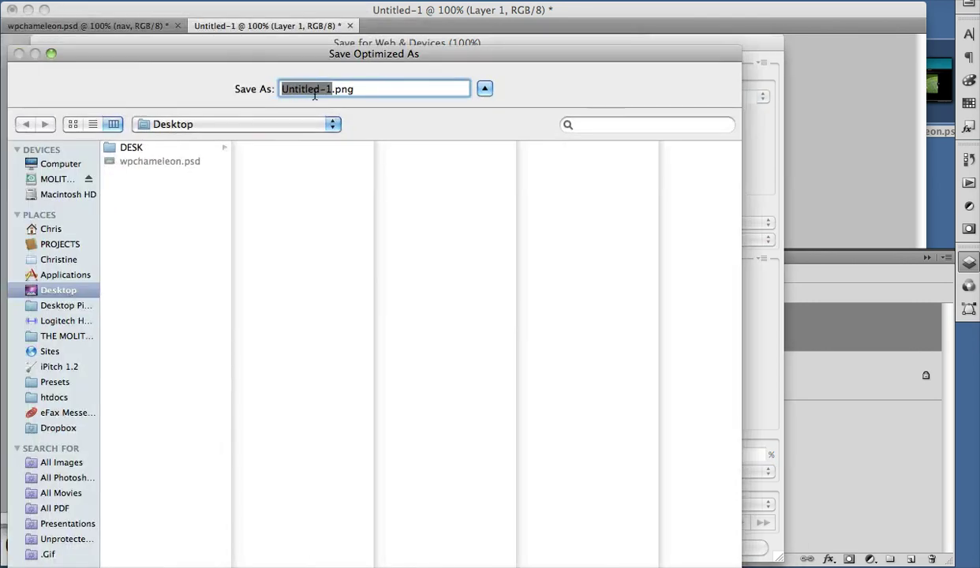
{"action": "type", "text": "new="}
{"action": "key", "text": "BackSpace"}
{"action": "type", "text": "-logo"}
{"action": "key", "text": "Return"}
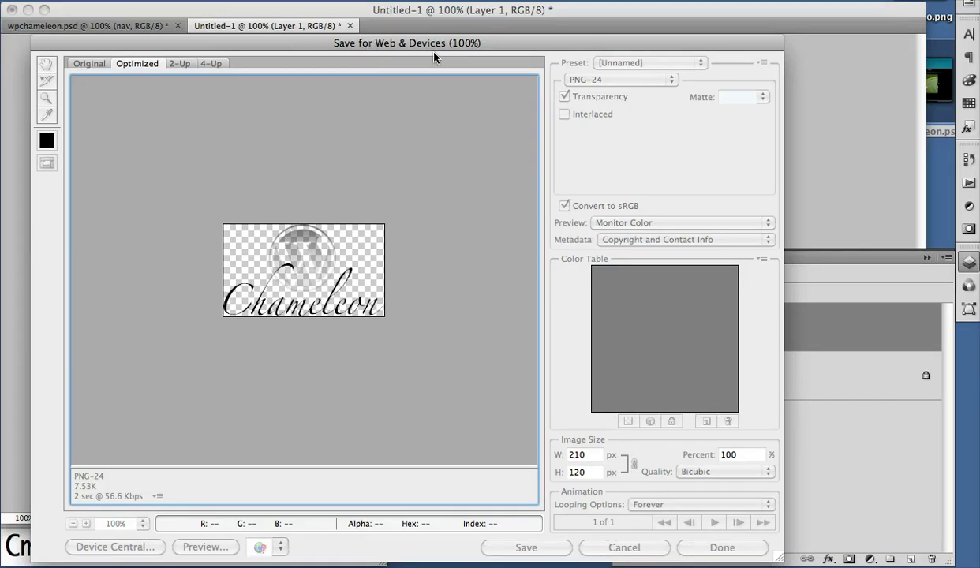
{"action": "key", "text": "Escape"}
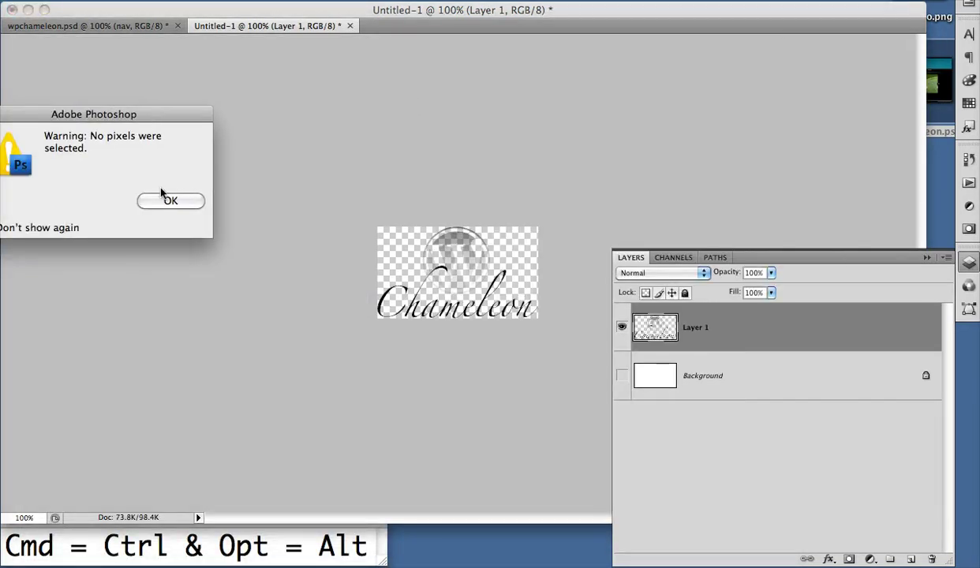
Step: Dismiss the 'No pixels were selected' warning and move the saved new-logo.png icon on the desktop
{"action": "left_click", "coordinate": [159, 191]}
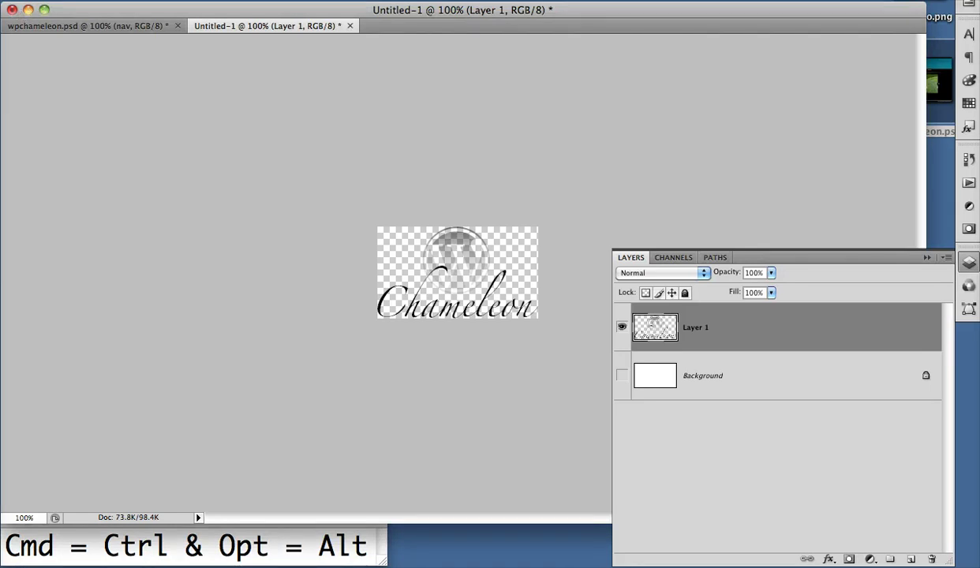
{"action": "left_click_drag", "start_coordinate": [936, 6], "coordinate": [903, 220]}
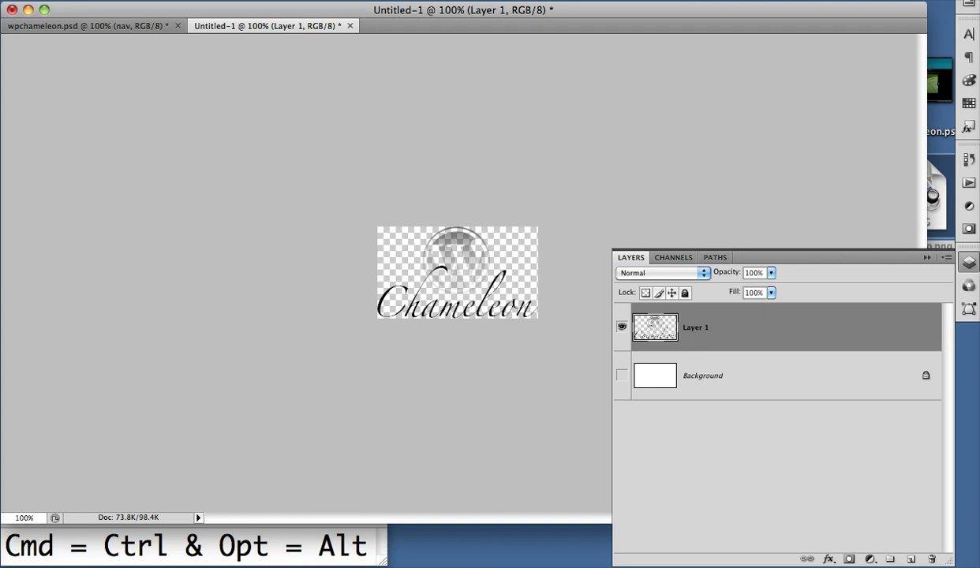